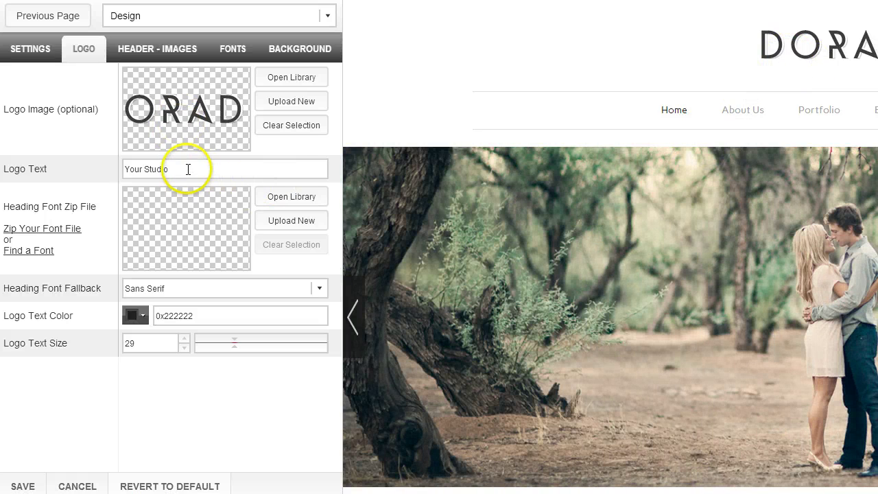
pyautogui.moveTo(188, 168); pyautogui.dragTo(117, 165)
pyautogui.click(194, 130)
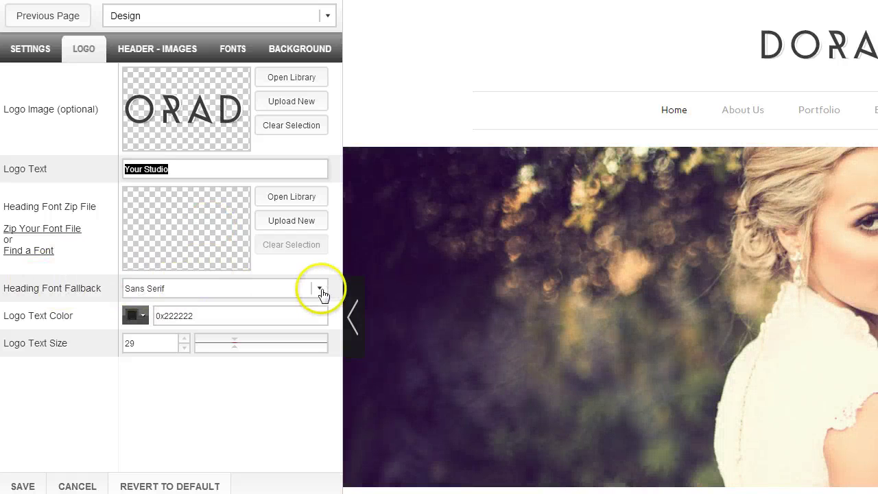
pyautogui.click(320, 291)
pyautogui.click(319, 291)
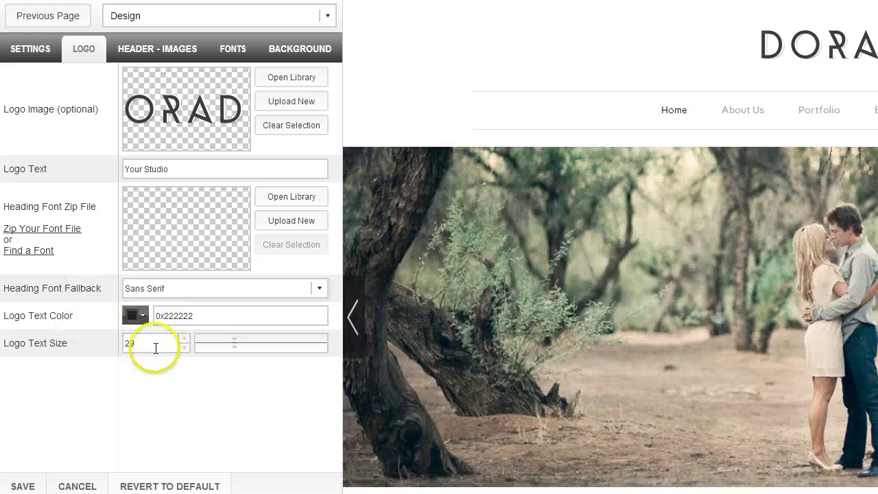
pyautogui.moveTo(178, 172); pyautogui.dragTo(120, 164)
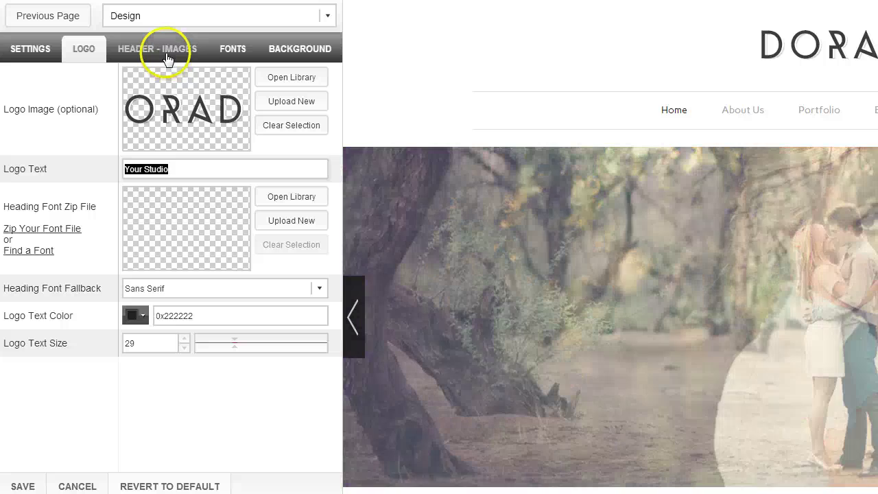
# - Enable the header background in the header image settings and save the design
pyautogui.click(166, 56)
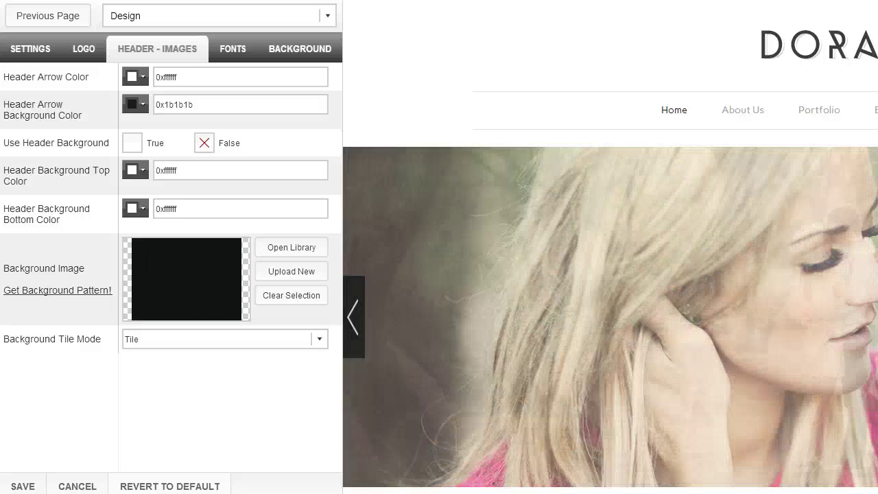
pyautogui.scroll(-1, 611, 275)
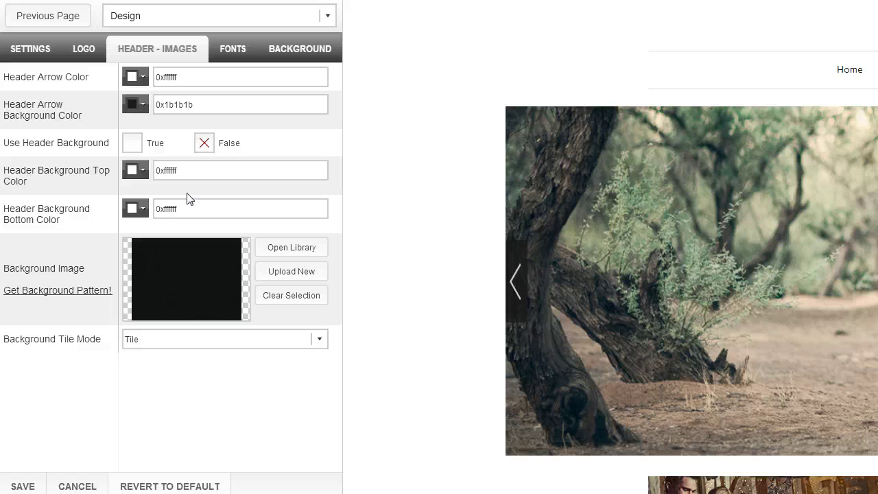
pyautogui.click(139, 148)
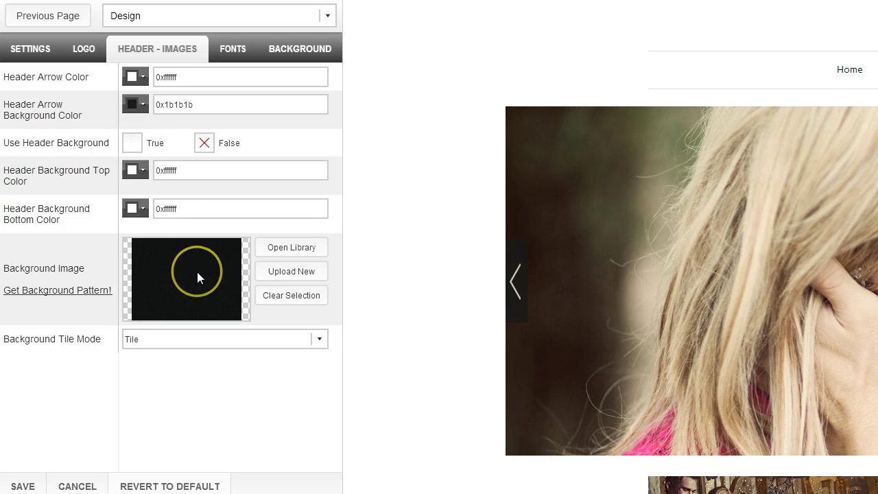
pyautogui.click(132, 142)
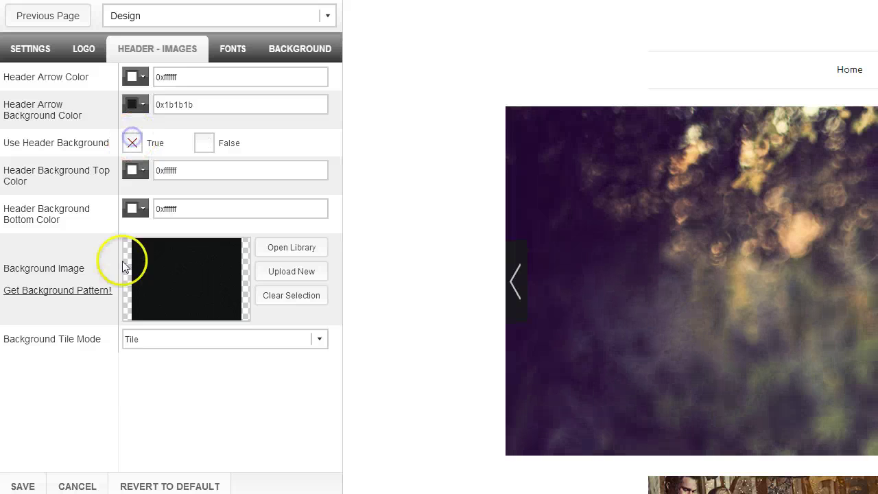
pyautogui.click(23, 484)
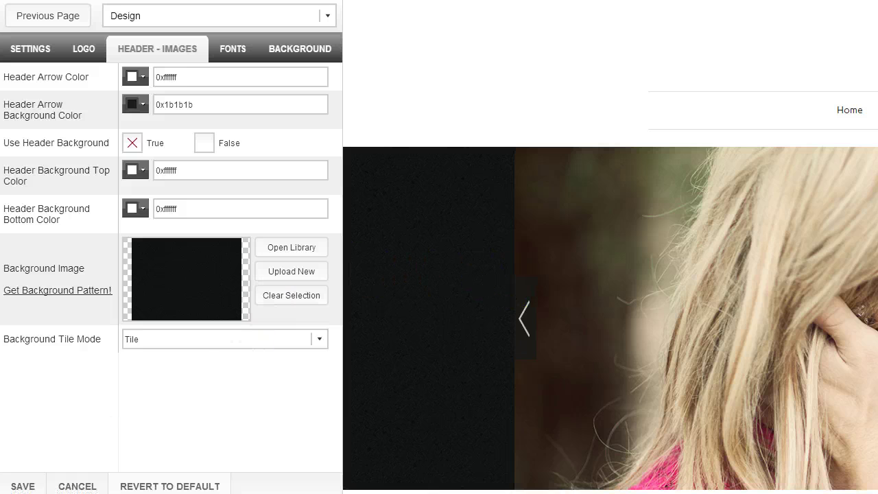
# - Clear the header background image, set the header background colors to 0xF7B401 for the top and 0xA7B02E for the bottom, and save
pyautogui.scroll(-1, 610, 275)
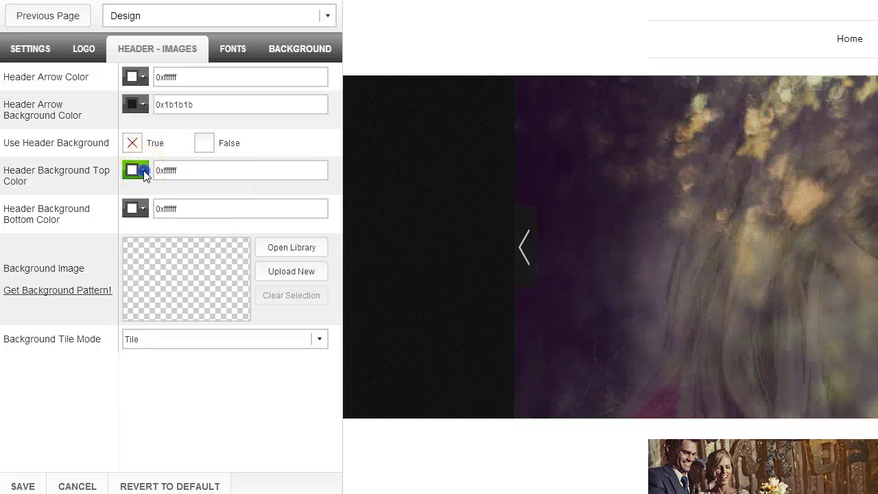
pyautogui.click(144, 173)
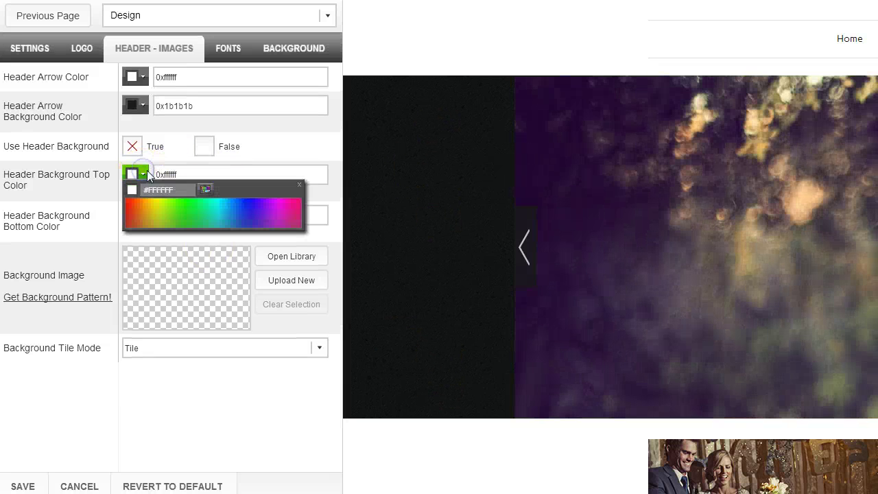
pyautogui.click(149, 204)
pyautogui.click(144, 210)
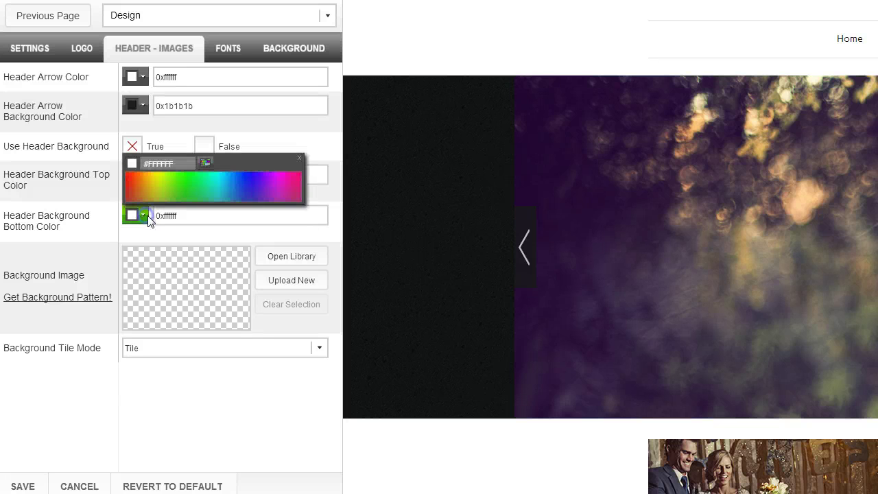
pyautogui.click(159, 204)
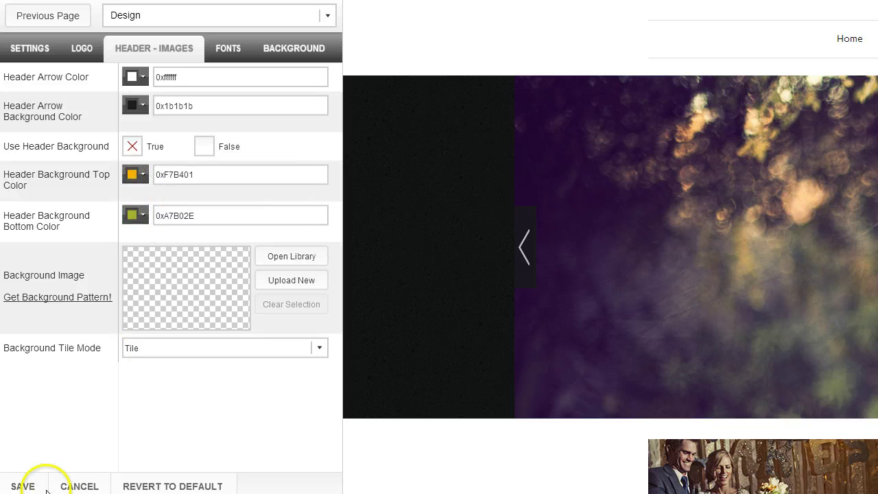
pyautogui.click(23, 484)
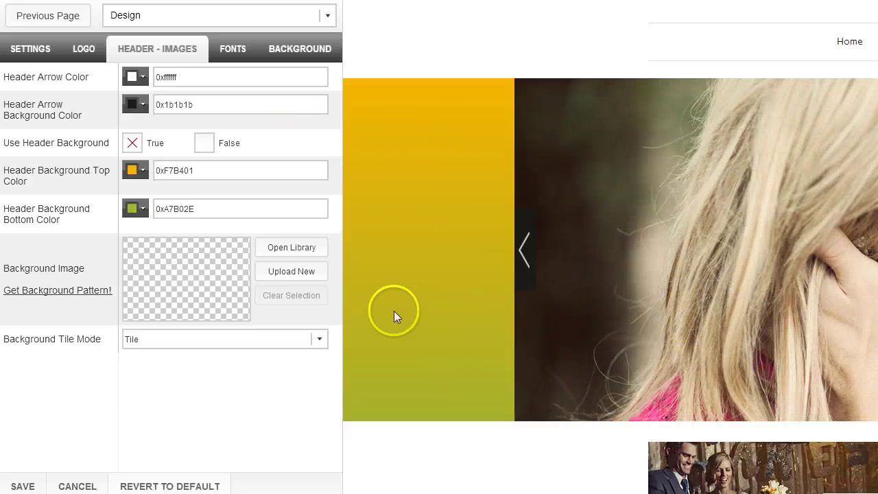
# - Copy the header background's top color 0xF7B401 into its bottom color and save
pyautogui.moveTo(188, 170); pyautogui.dragTo(150, 172)
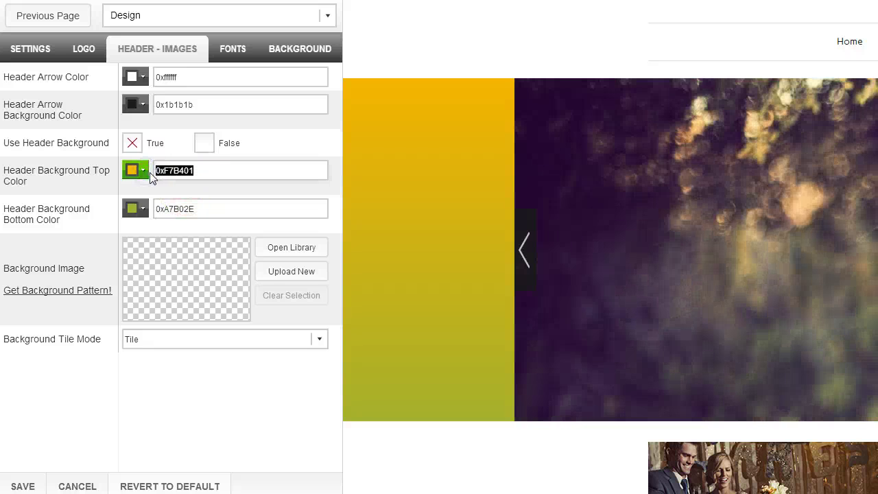
pyautogui.moveTo(201, 211); pyautogui.dragTo(137, 209)
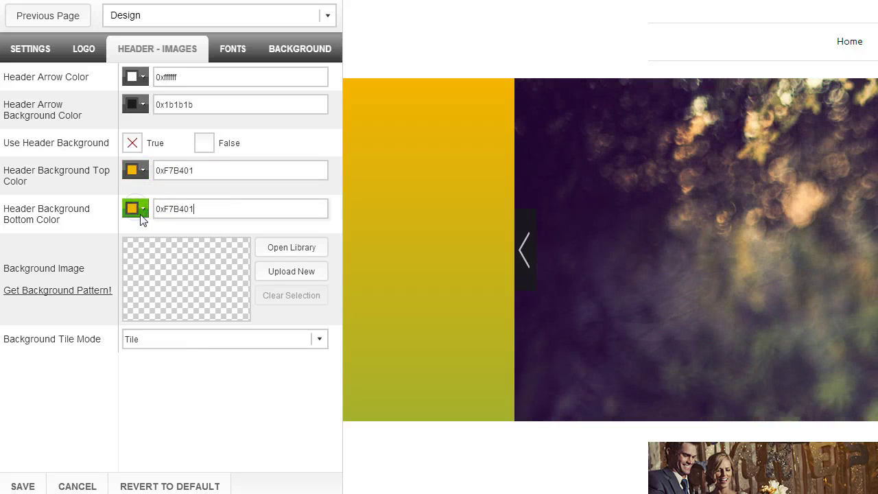
pyautogui.click(21, 486)
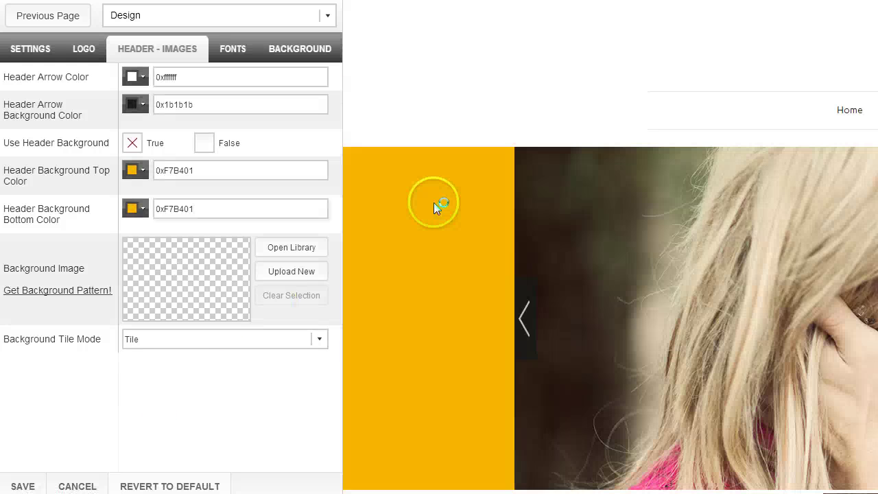
pyautogui.scroll(-2, 493, 231)
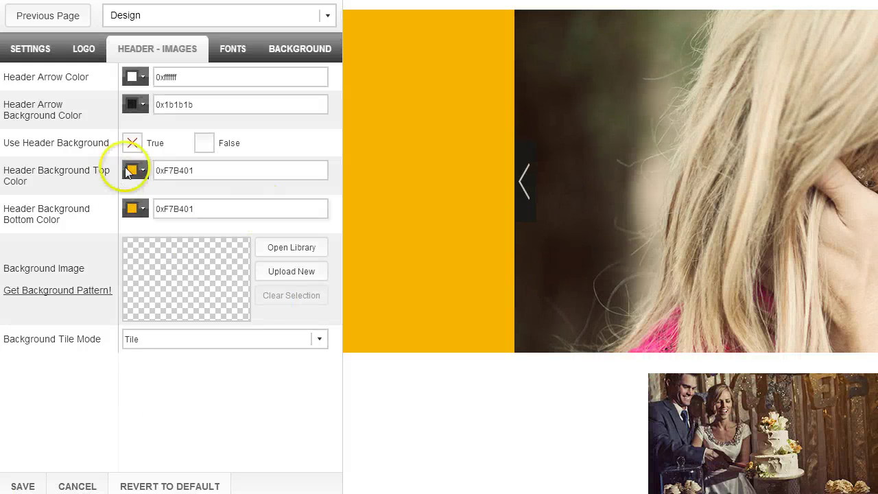
pyautogui.click(207, 204)
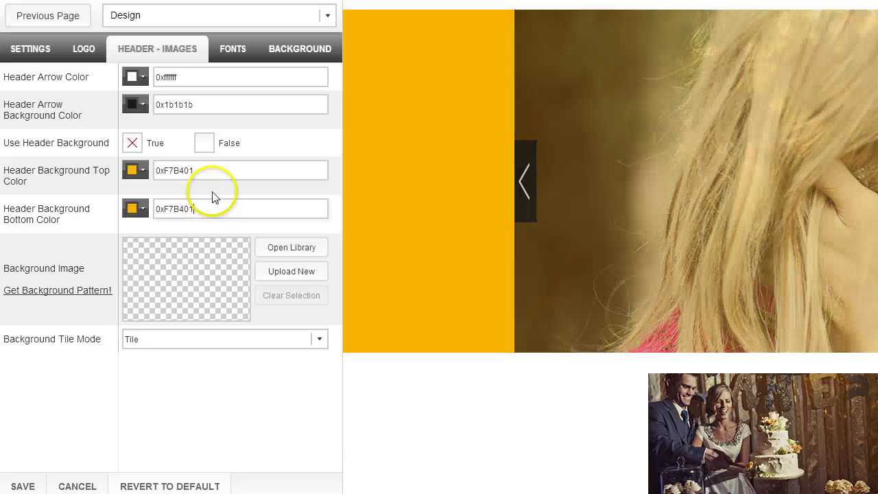
# - Copy the header arrow color 0xffffff into both the top and bottom header background colors and save
pyautogui.click(141, 174)
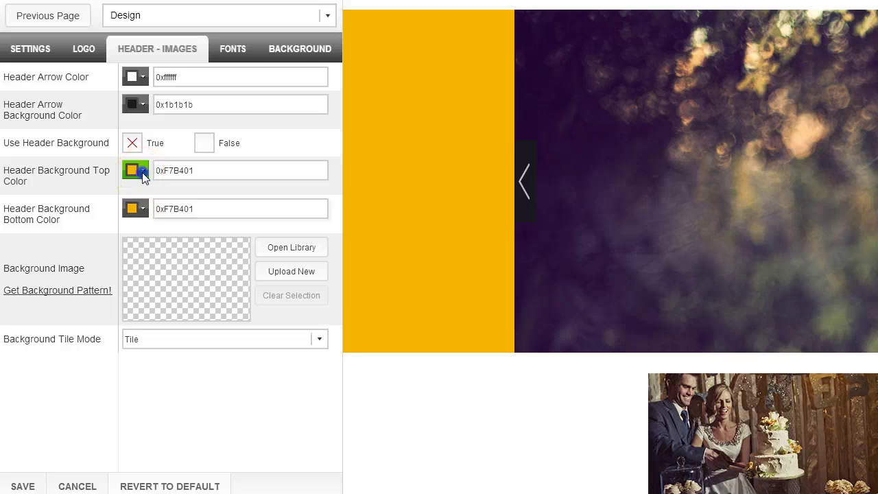
pyautogui.click(197, 166)
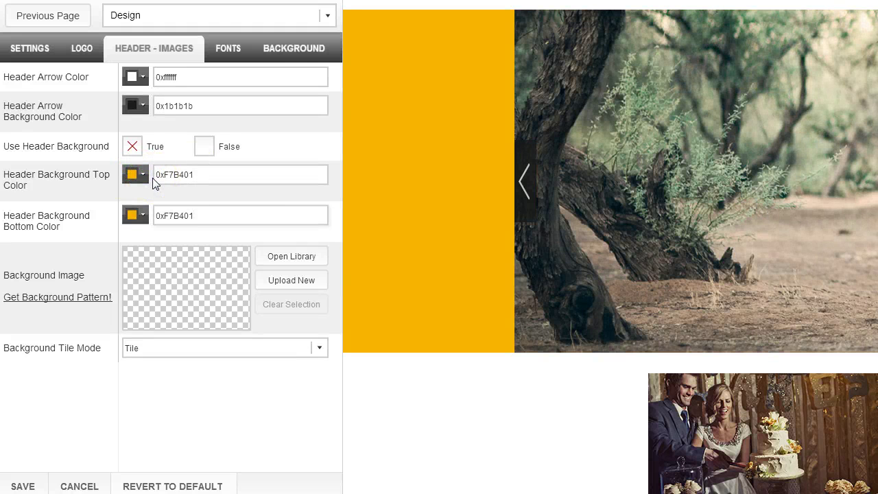
pyautogui.moveTo(180, 77); pyautogui.dragTo(150, 78)
pyautogui.hotkey('ctrl', 'c')
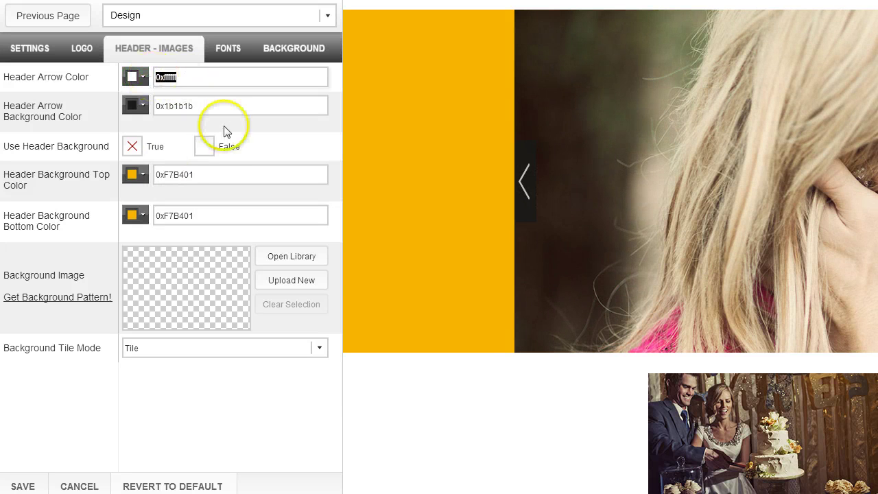
pyautogui.moveTo(202, 174); pyautogui.dragTo(143, 175)
pyautogui.hotkey('ctrl', 'v')
pyautogui.moveTo(194, 216); pyautogui.dragTo(182, 215)
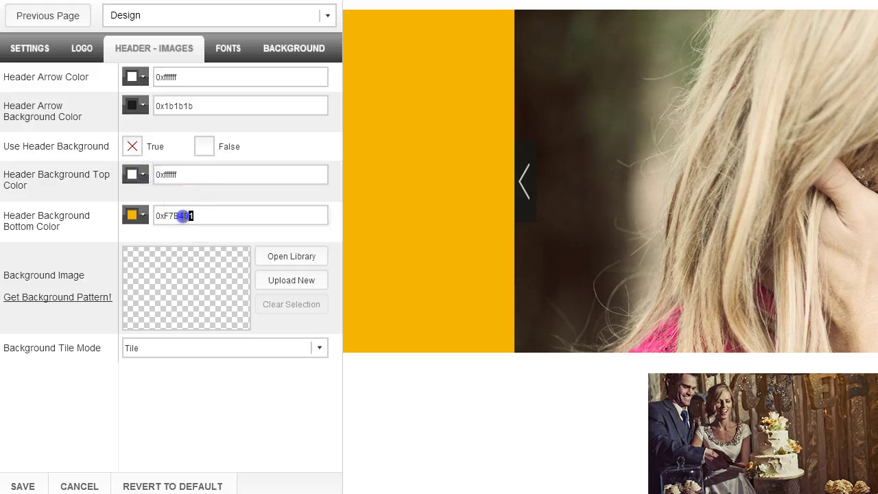
pyautogui.hotkey('ctrl', 'v')
pyautogui.click(17, 485)
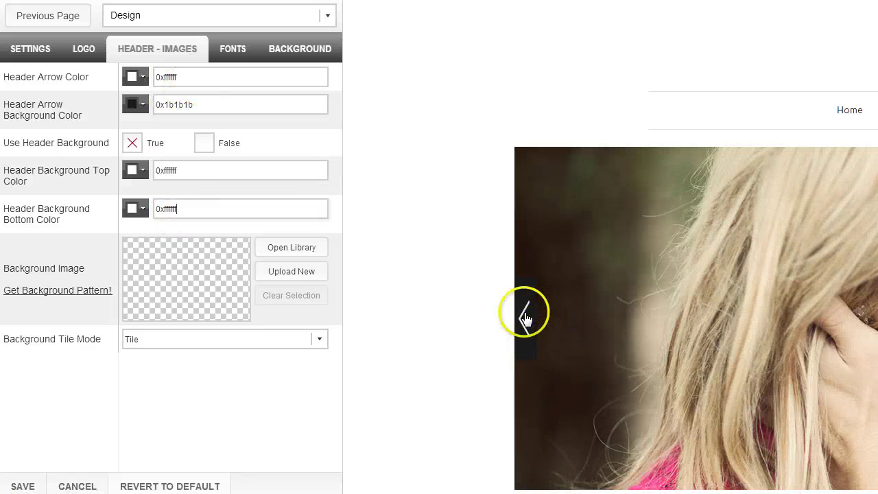
pyautogui.click(534, 300)
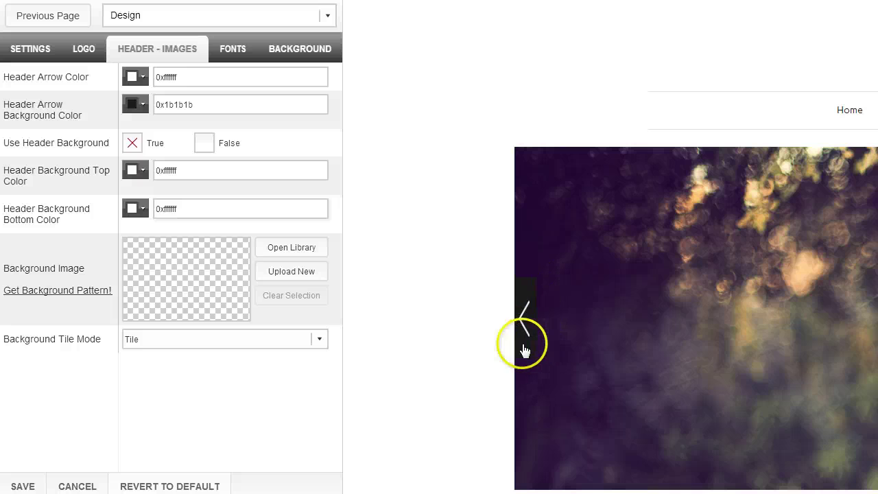
pyautogui.click(159, 75)
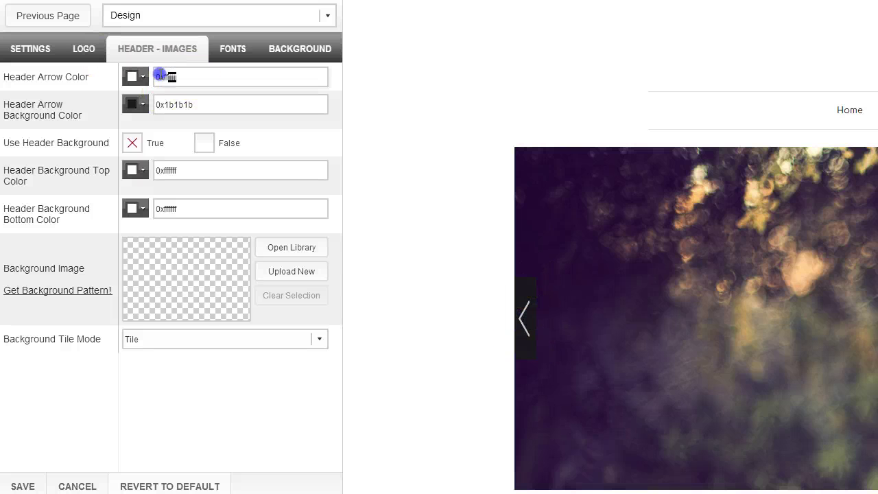
pyautogui.doubleClick(184, 104)
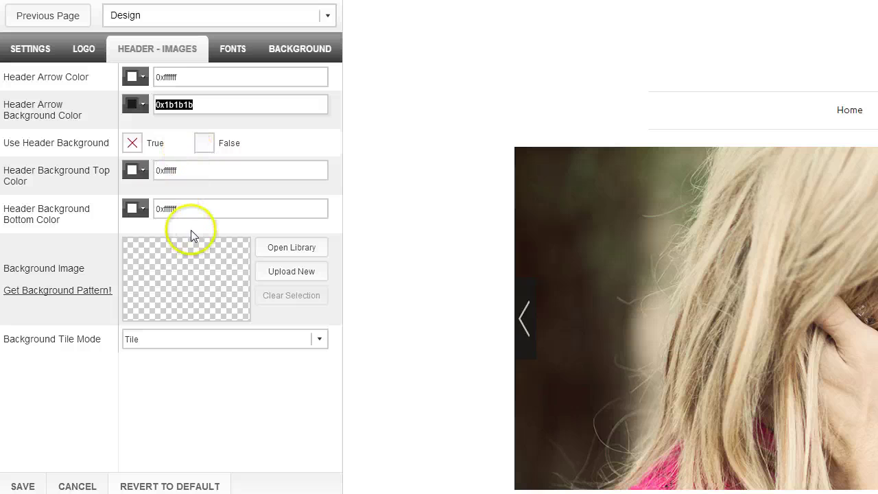
# - Set the page background gradient to 0xF8C109 for the top and 0xAFB12C for the bottom, and save
pyautogui.click(300, 48)
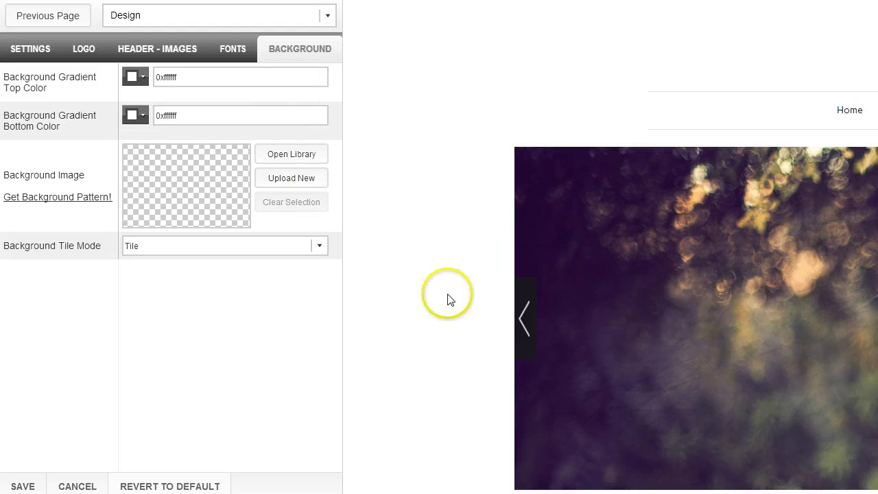
pyautogui.scroll(-4, 473, 323)
pyautogui.scroll(4, 487, 288)
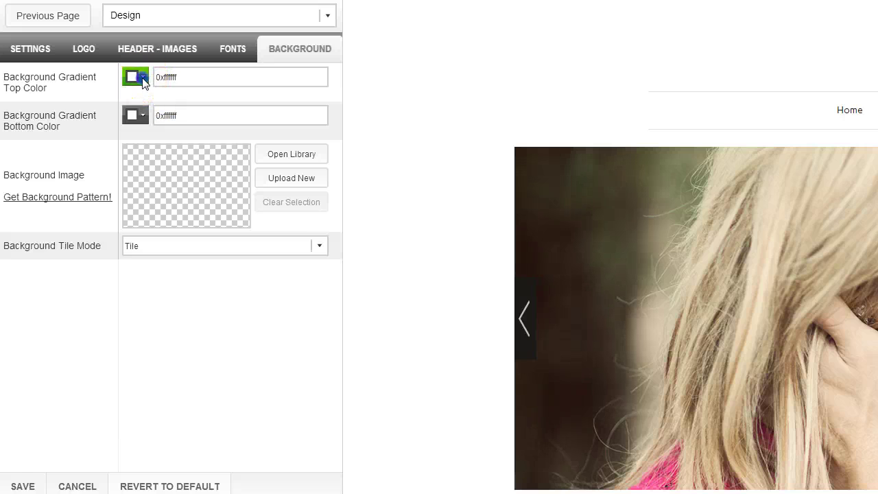
pyautogui.click(140, 78)
pyautogui.click(149, 109)
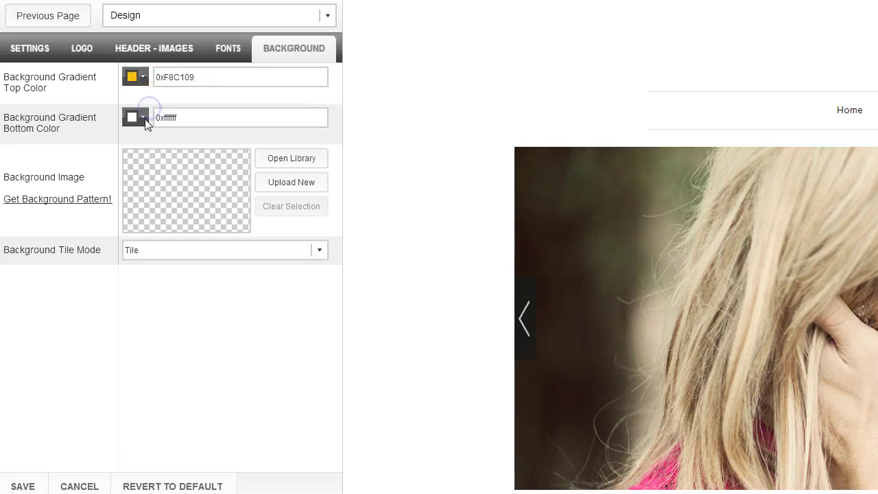
pyautogui.click(141, 118)
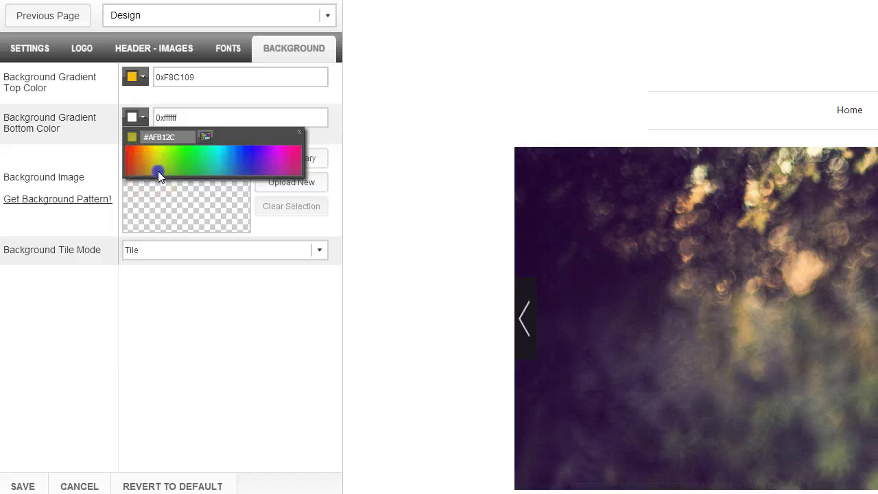
pyautogui.click(157, 173)
pyautogui.click(29, 485)
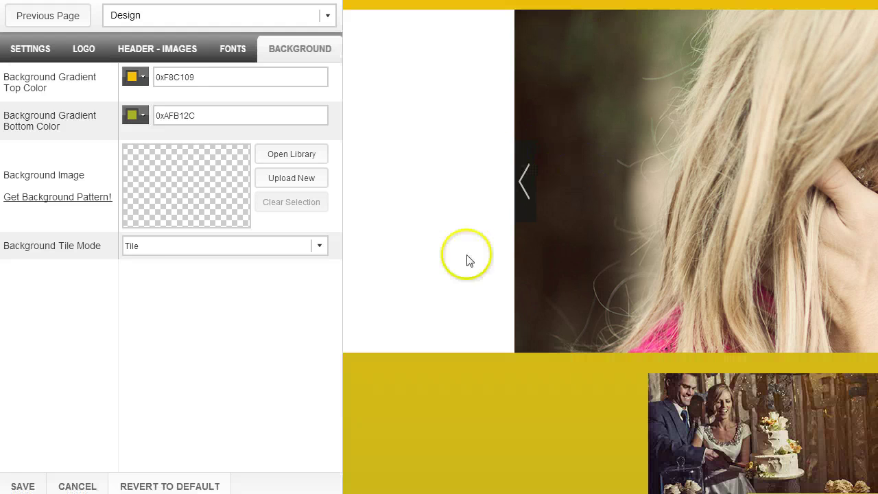
# - Turn off the header background so the page gradient also fills the area behind the header images, and save
pyautogui.click(176, 59)
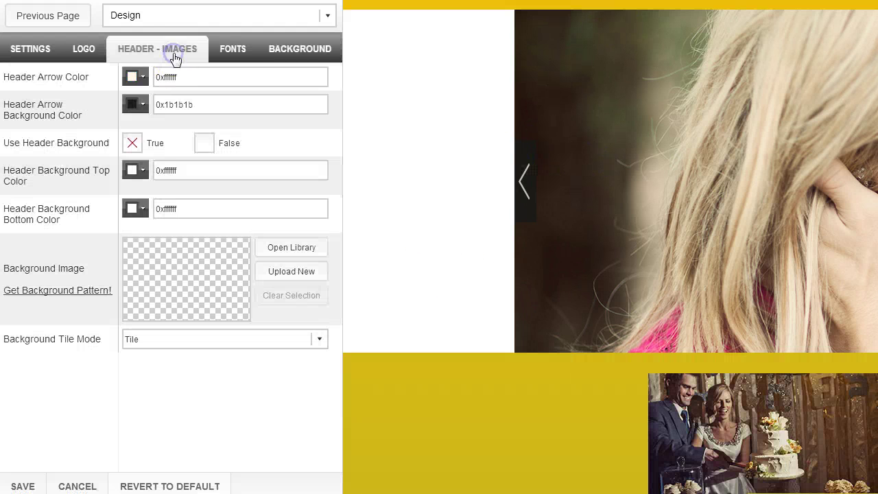
pyautogui.click(203, 147)
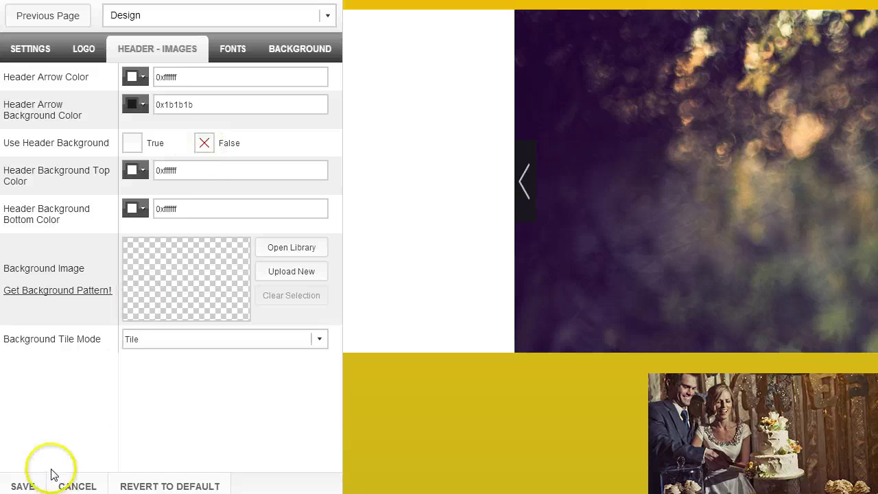
pyautogui.click(21, 485)
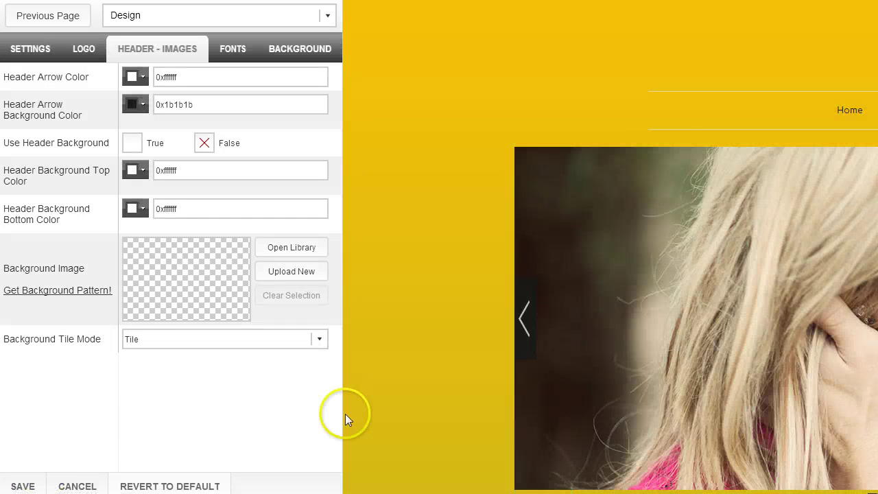
pyautogui.scroll(-4, 468, 364)
pyautogui.scroll(4, 485, 191)
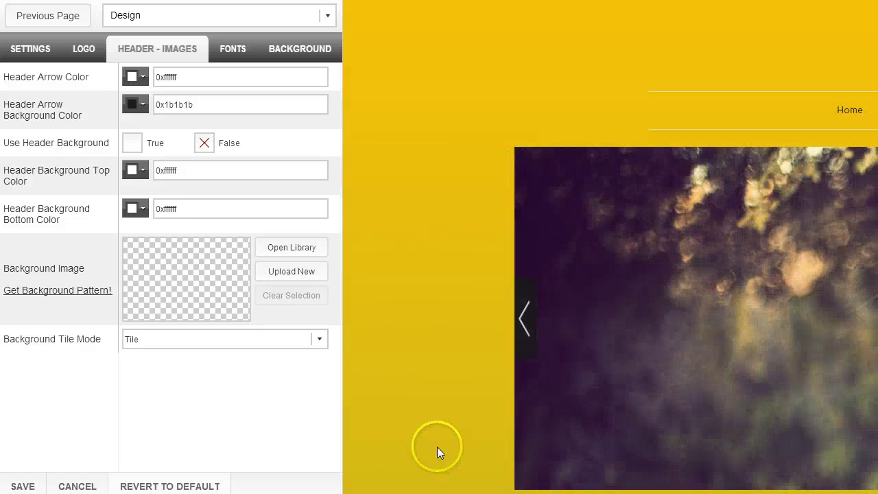
# - Turn the header background back on and save
pyautogui.click(134, 144)
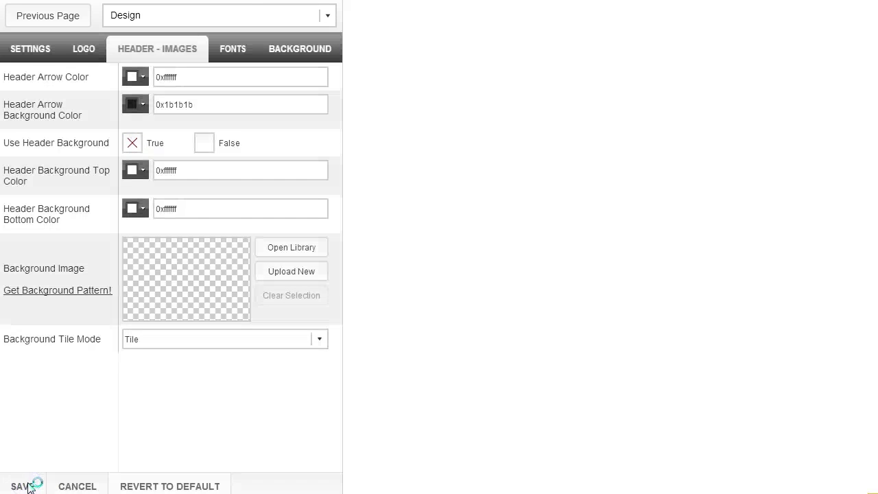
pyautogui.click(29, 482)
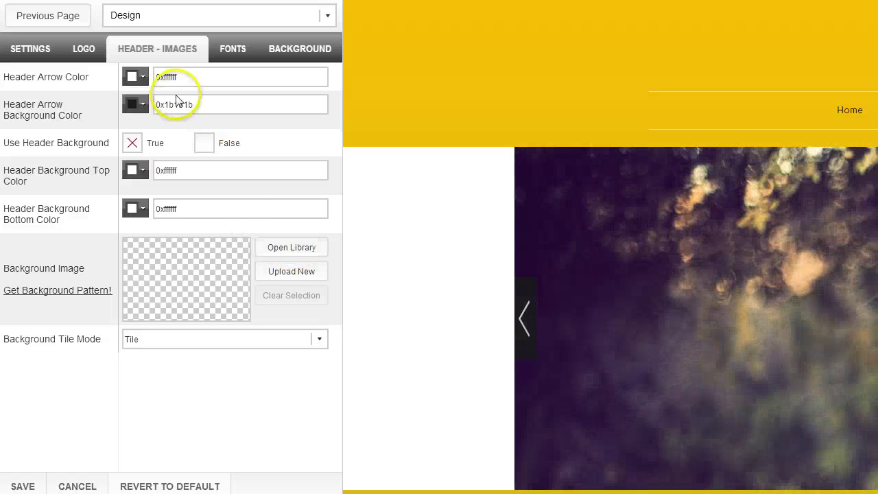
# - Set both the top and bottom colors of the page background gradient to 0xffffff and save
pyautogui.click(292, 55)
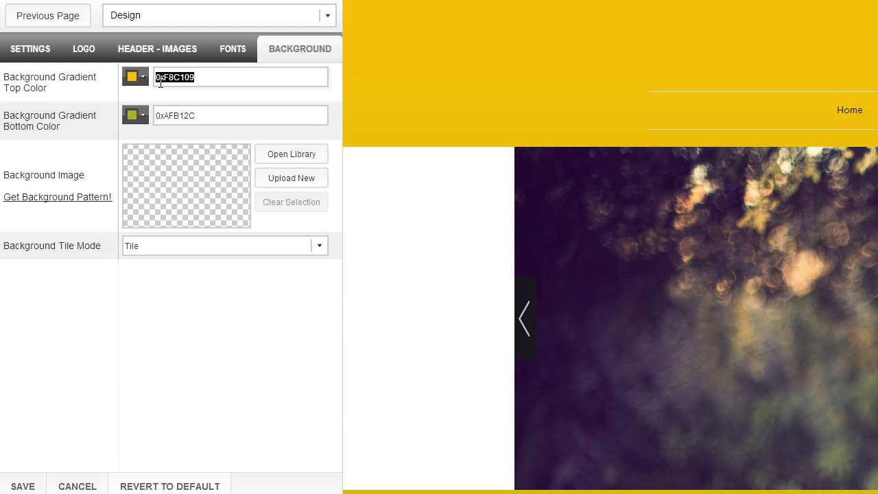
pyautogui.write('0xffffff')
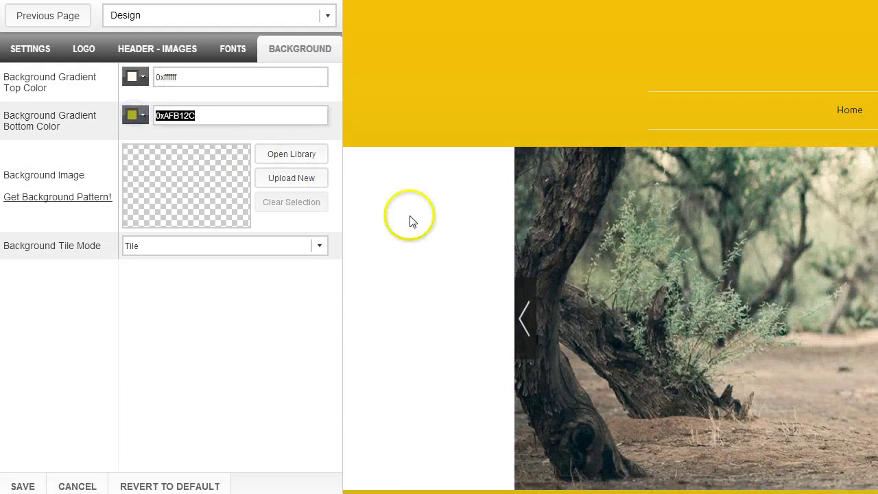
pyautogui.scroll(-6, 411, 219)
pyautogui.scroll(5, 473, 274)
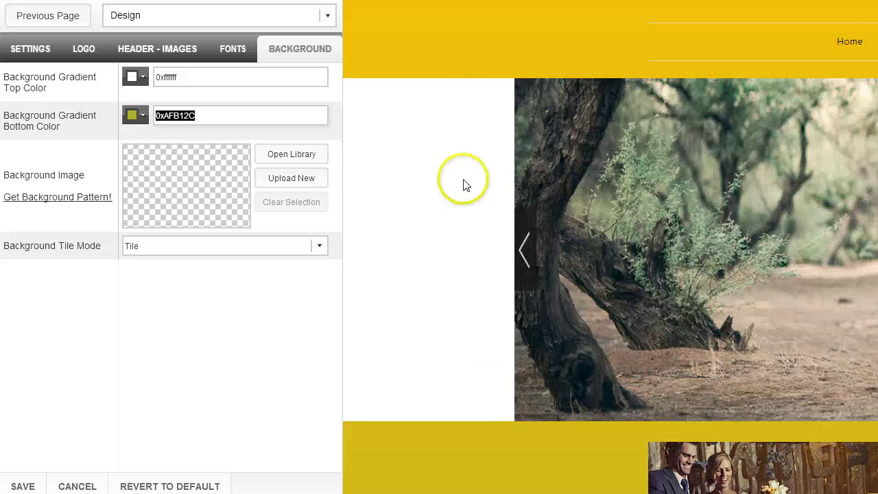
pyautogui.scroll(-8, 464, 185)
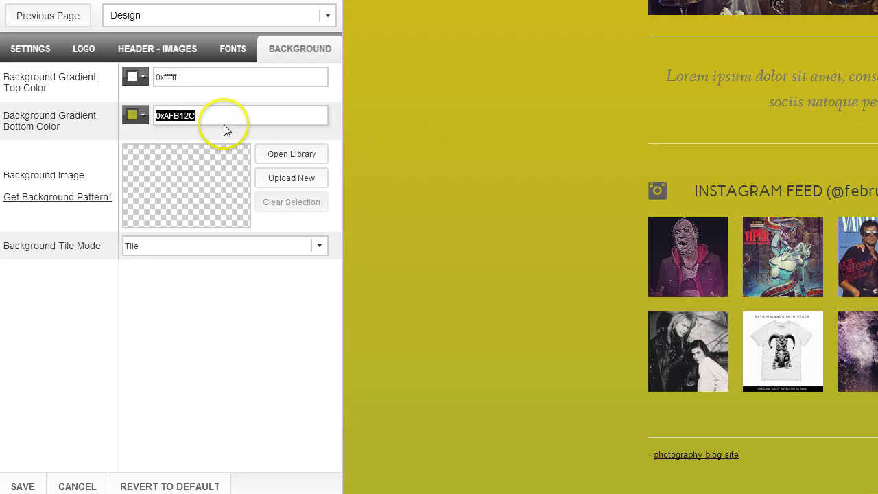
pyautogui.write('0xffffff')
pyautogui.click(15, 484)
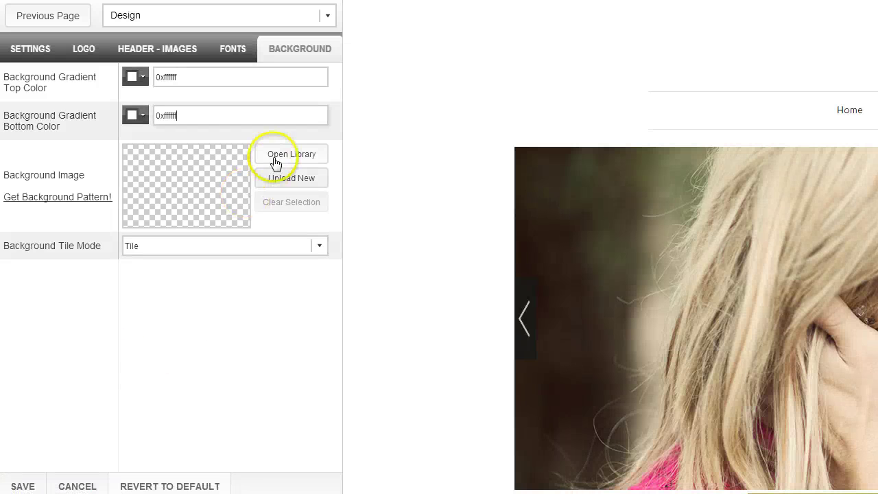
# - Show the available background tile modes without changing the current one
pyautogui.click(320, 247)
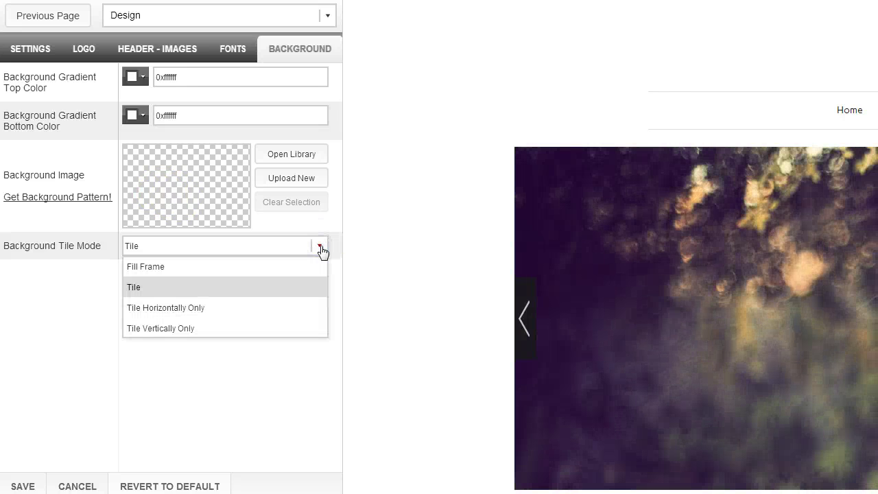
pyautogui.click(320, 247)
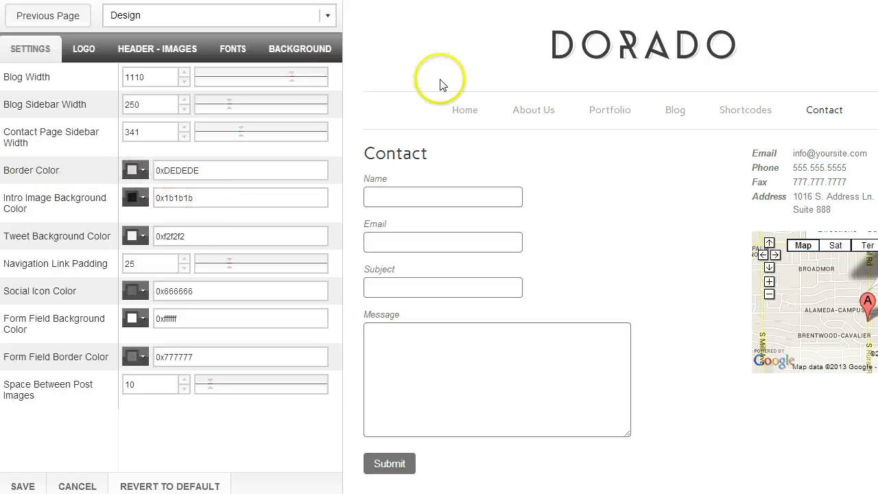
# - Open the site's Home page, set the social icon color to 0xF9AB0A and save
pyautogui.click(464, 111)
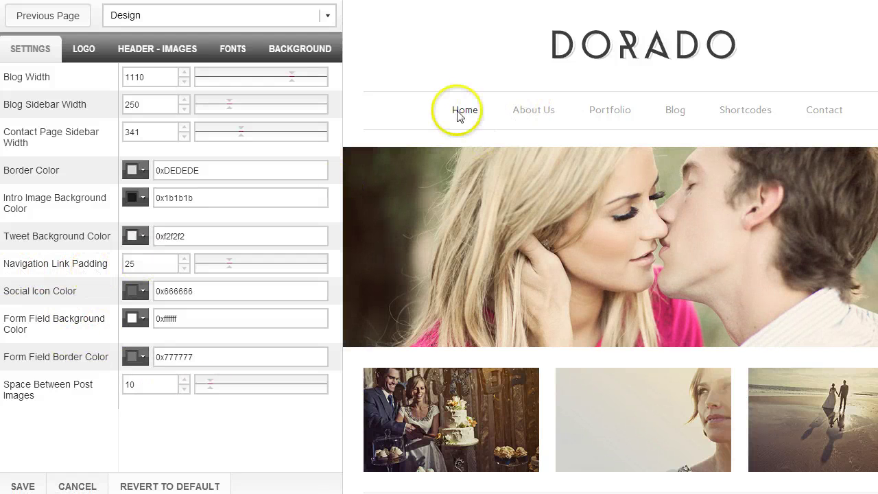
pyautogui.moveTo(573, 117)
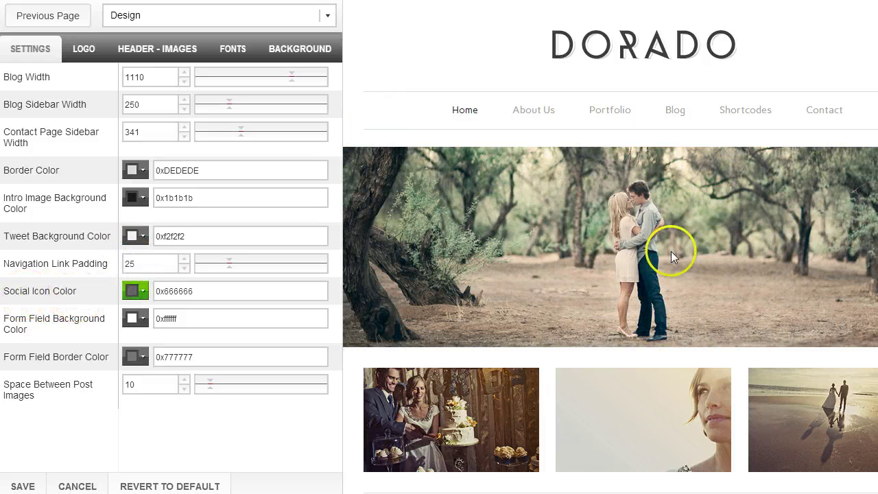
pyautogui.scroll(-7, 611, 274)
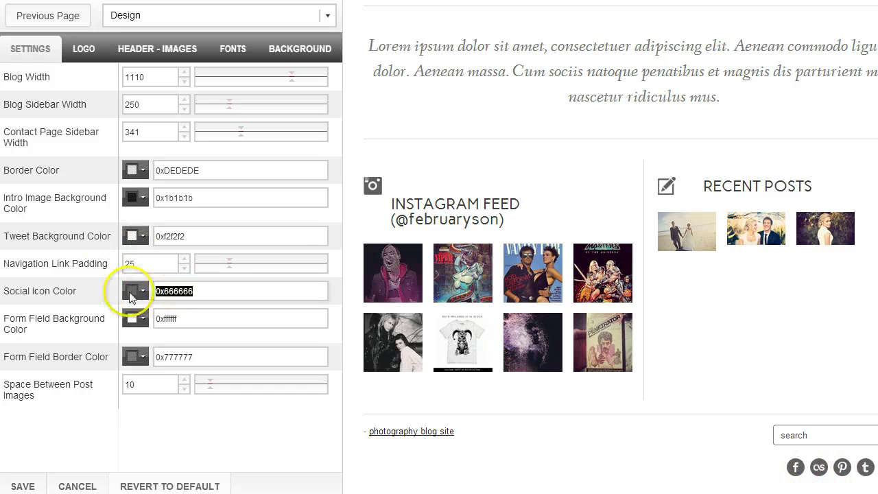
pyautogui.click(130, 293)
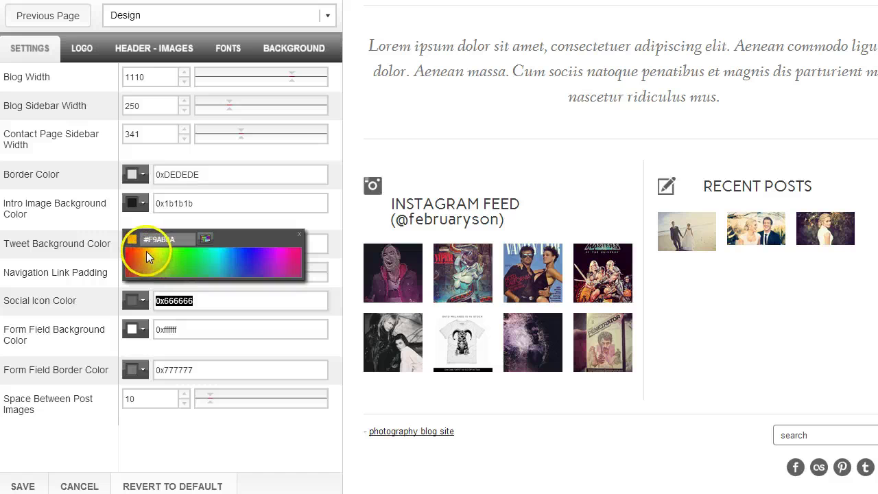
pyautogui.click(147, 251)
pyautogui.click(23, 485)
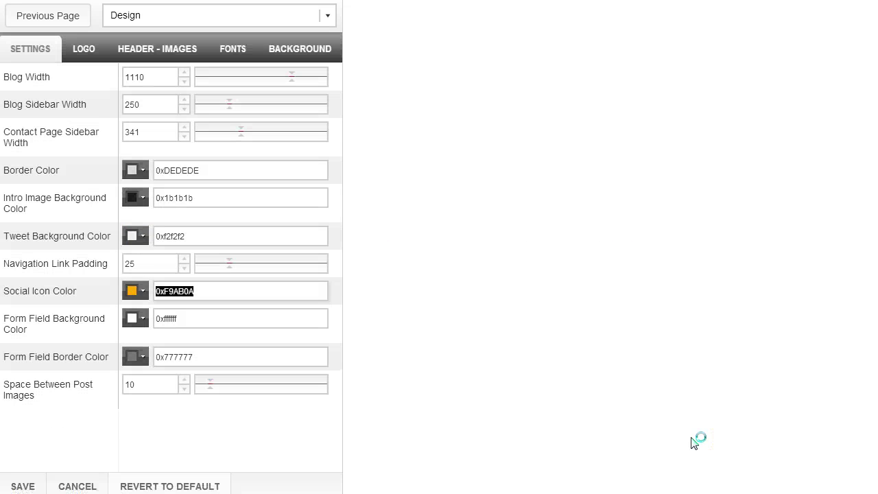
# - Check the icons near the foot of the Home page, restore the social icon color to 0x666666 and save
pyautogui.scroll(-6, 698, 161)
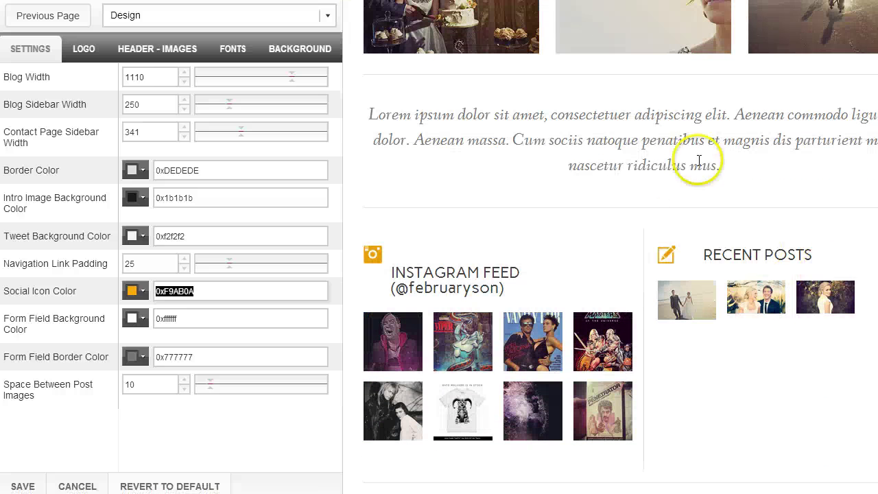
pyautogui.scroll(-1, 764, 391)
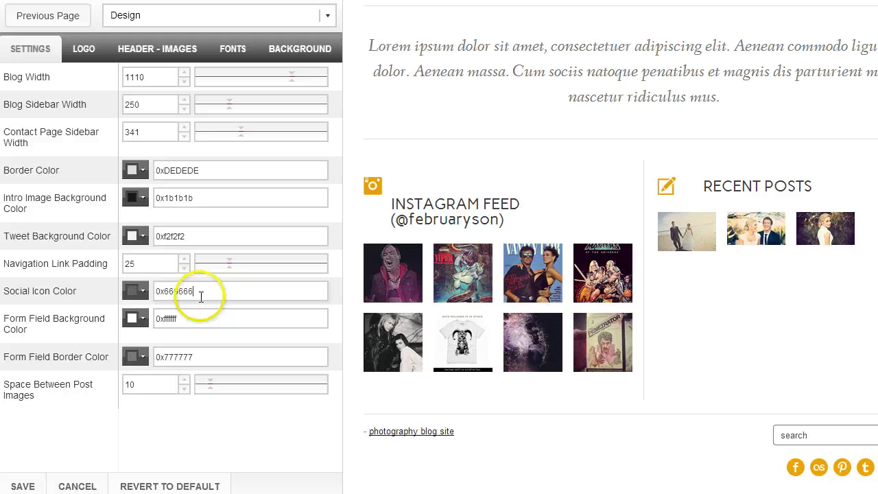
pyautogui.click(25, 485)
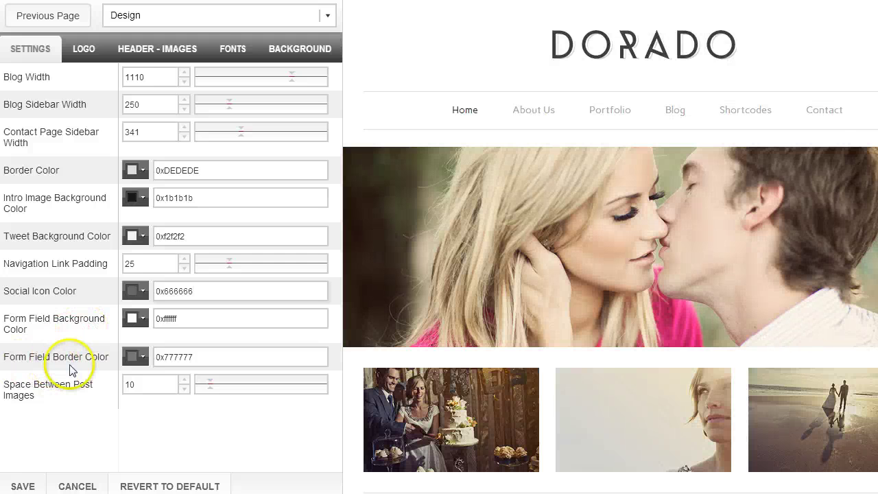
# - Open the site's Contact page and examine the background and border of its form fields
pyautogui.click(824, 112)
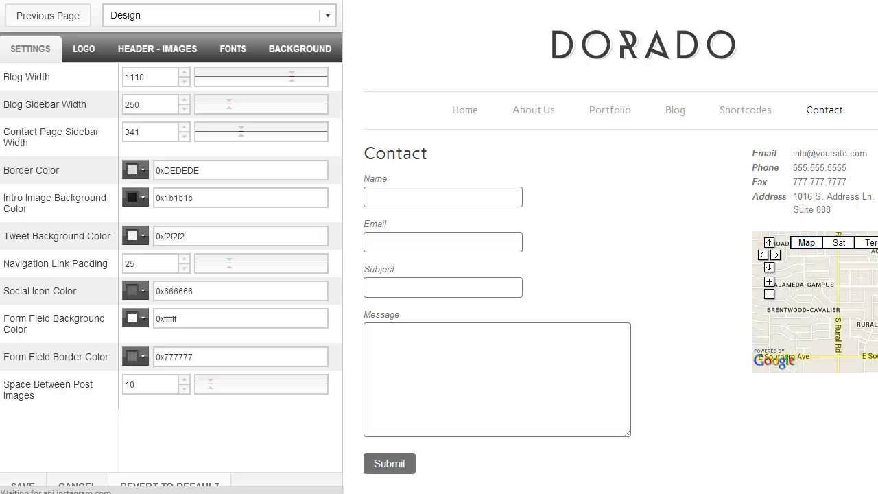
pyautogui.click(388, 199)
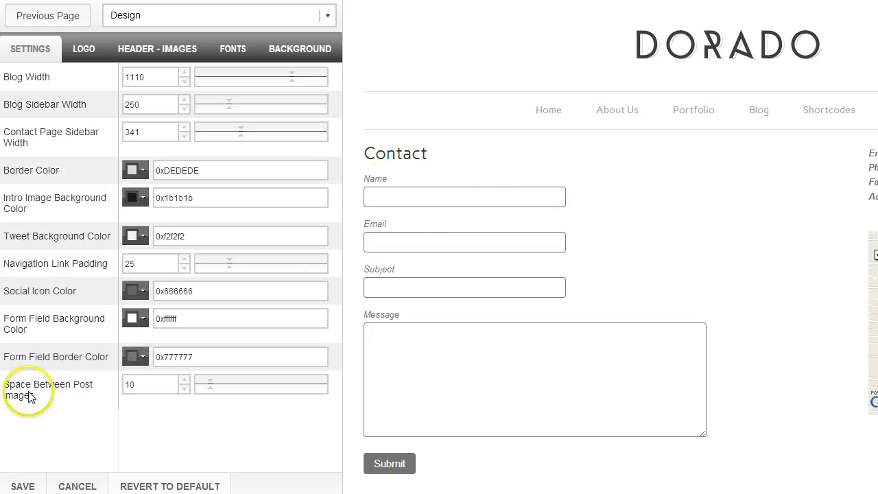
# - Open the site's Blog page and compare the gap between post images with the Space Between Post Images setting
pyautogui.click(752, 111)
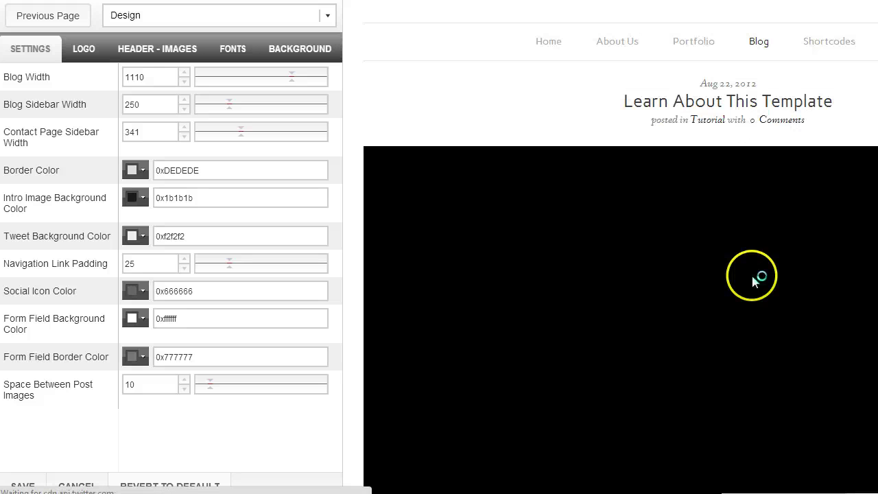
pyautogui.scroll(-6, 731, 290)
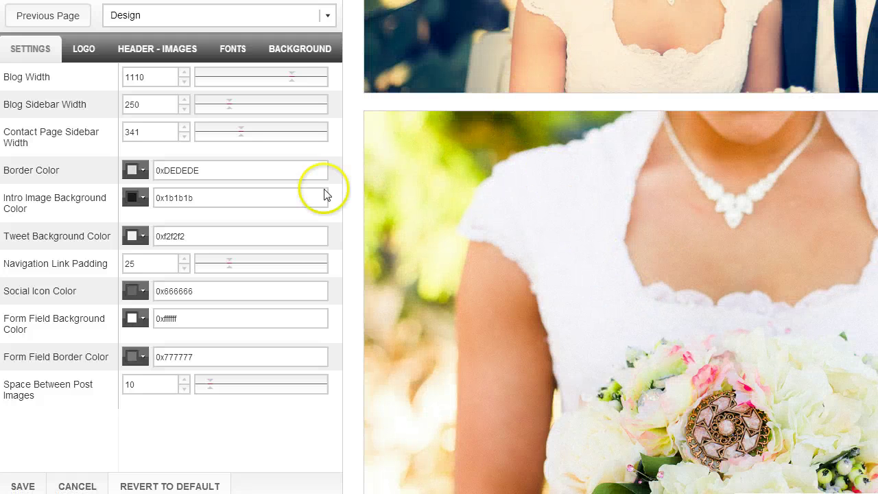
pyautogui.click(139, 384)
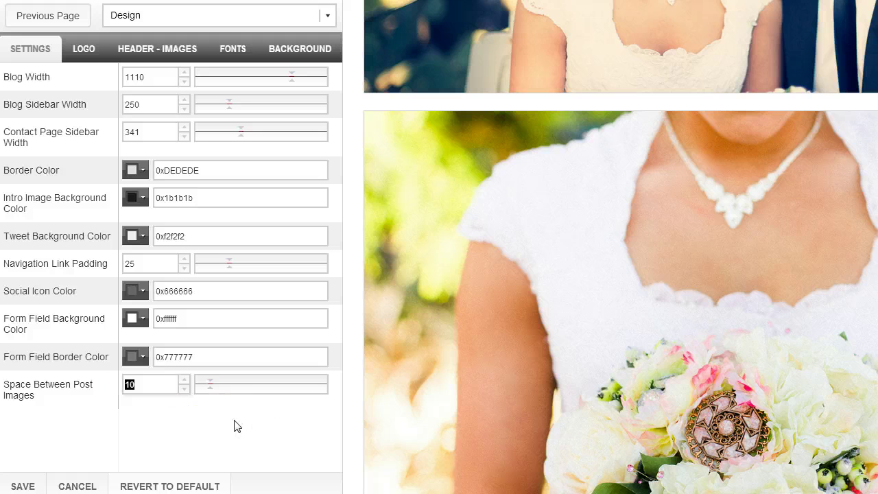
# - Review the logo, header image and page background design settings in turn
pyautogui.click(85, 52)
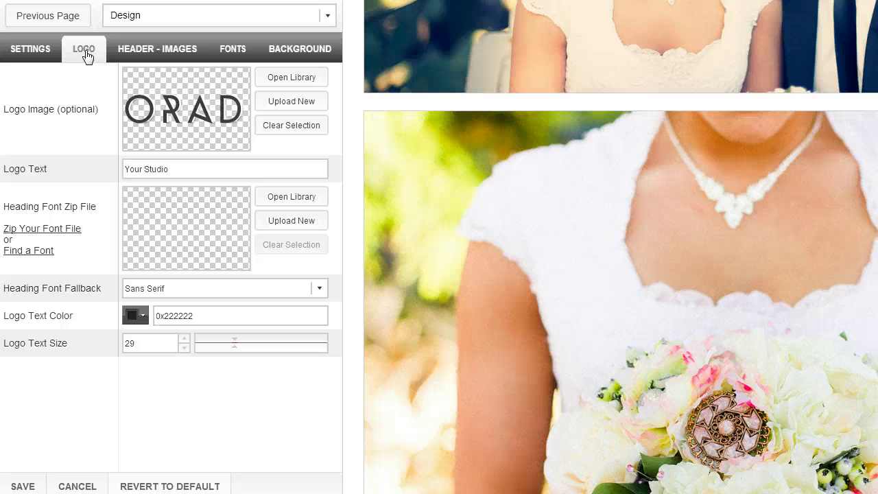
pyautogui.click(168, 49)
pyautogui.click(299, 52)
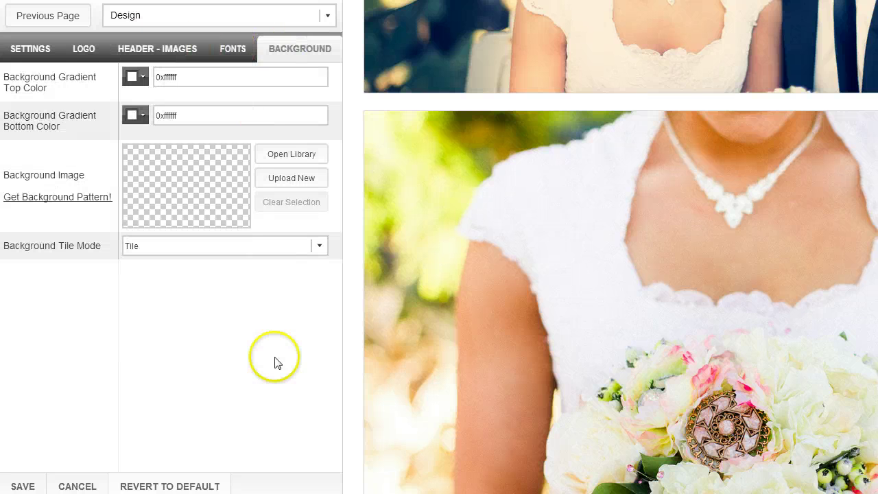